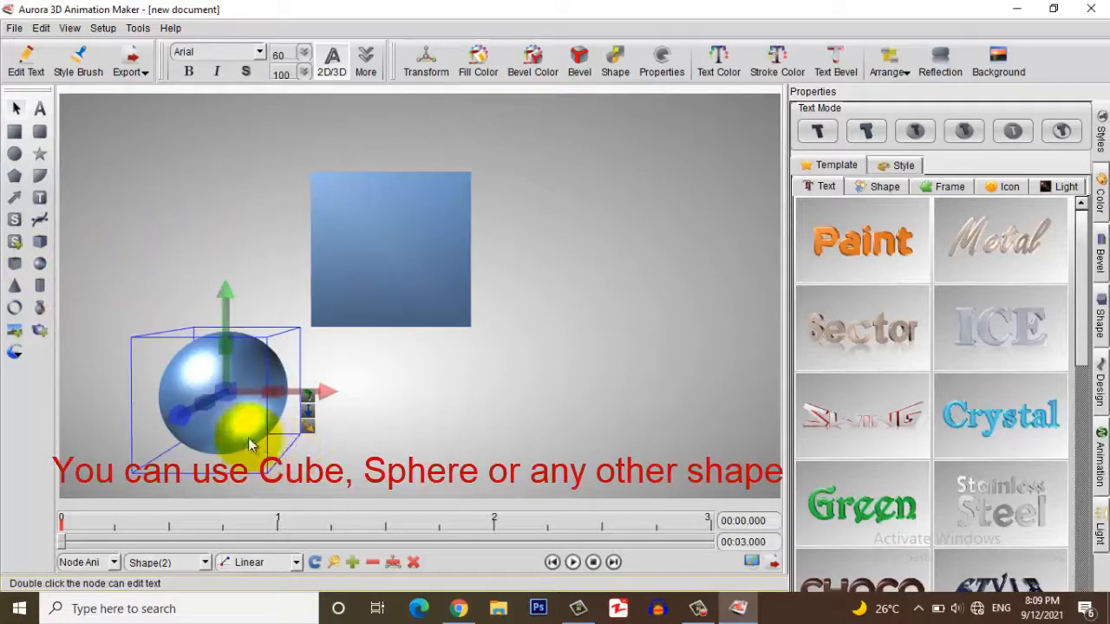
# - Draw a cylinder above the sphere, then cut it from the scene
pyautogui.click(42, 287)
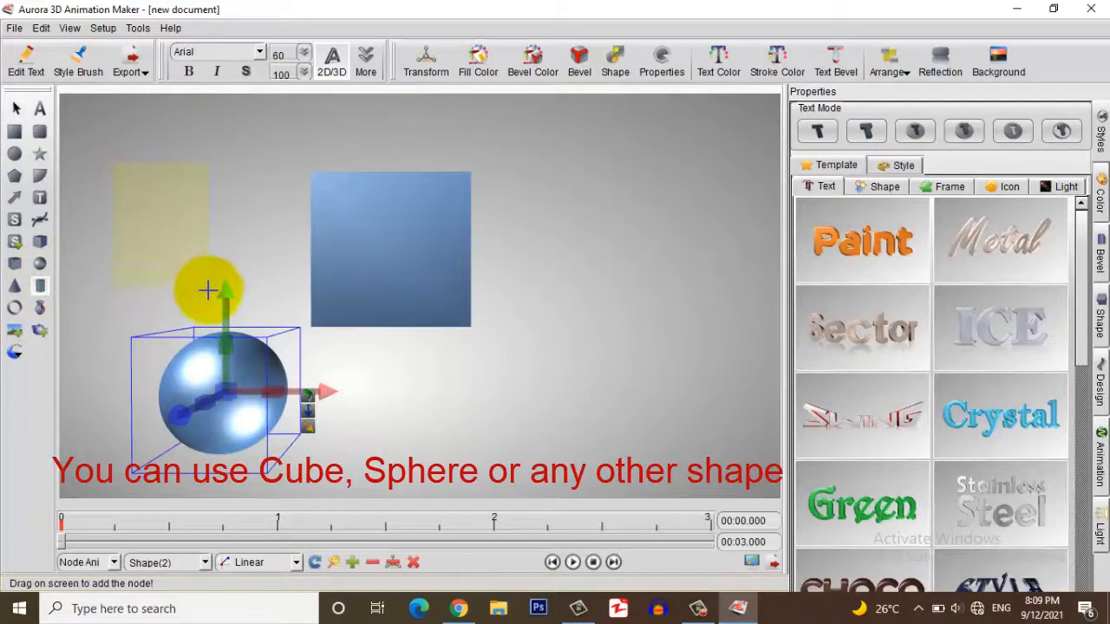
pyautogui.moveTo(208, 290); pyautogui.dragTo(215, 292)
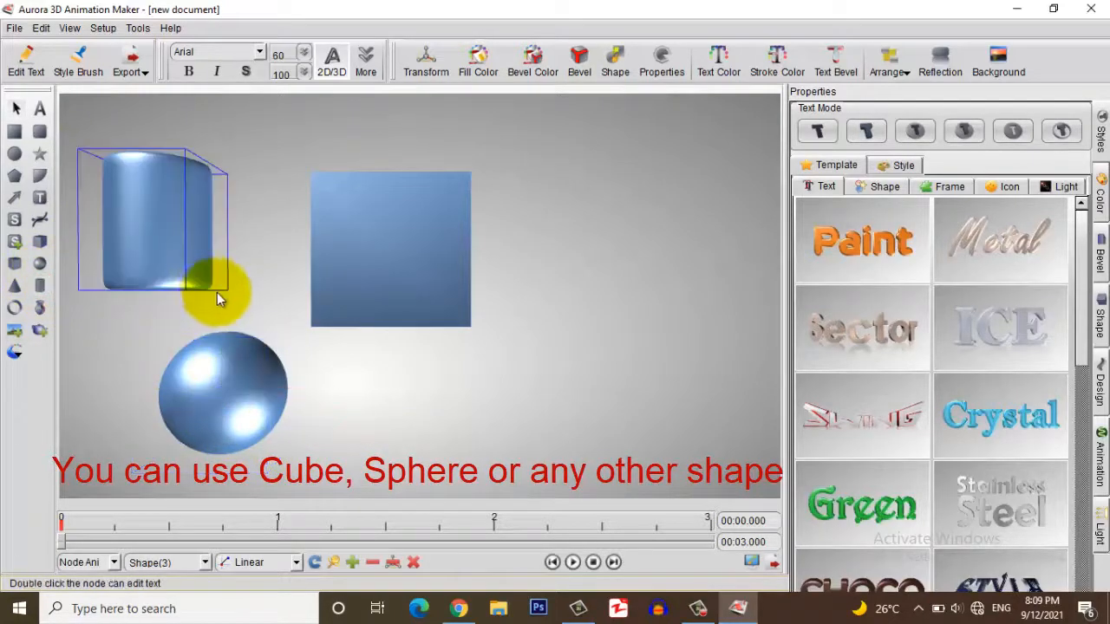
pyautogui.rightClick(148, 254)
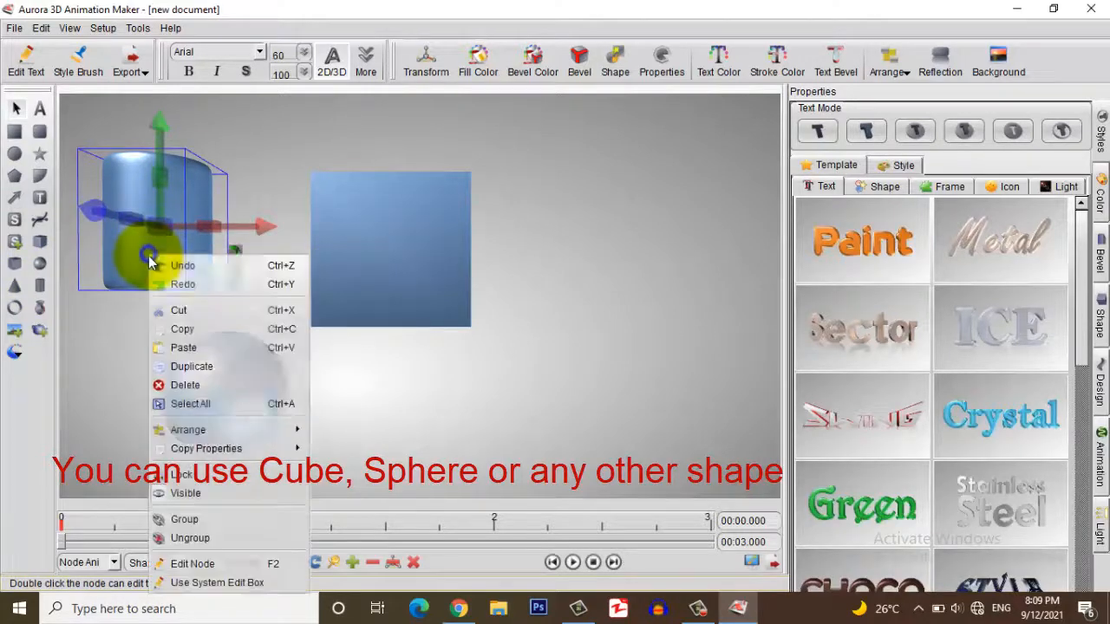
pyautogui.click(178, 311)
# - Cut the sphere from the scene so only the cube is left
pyautogui.rightClick(198, 365)
pyautogui.click(206, 386)
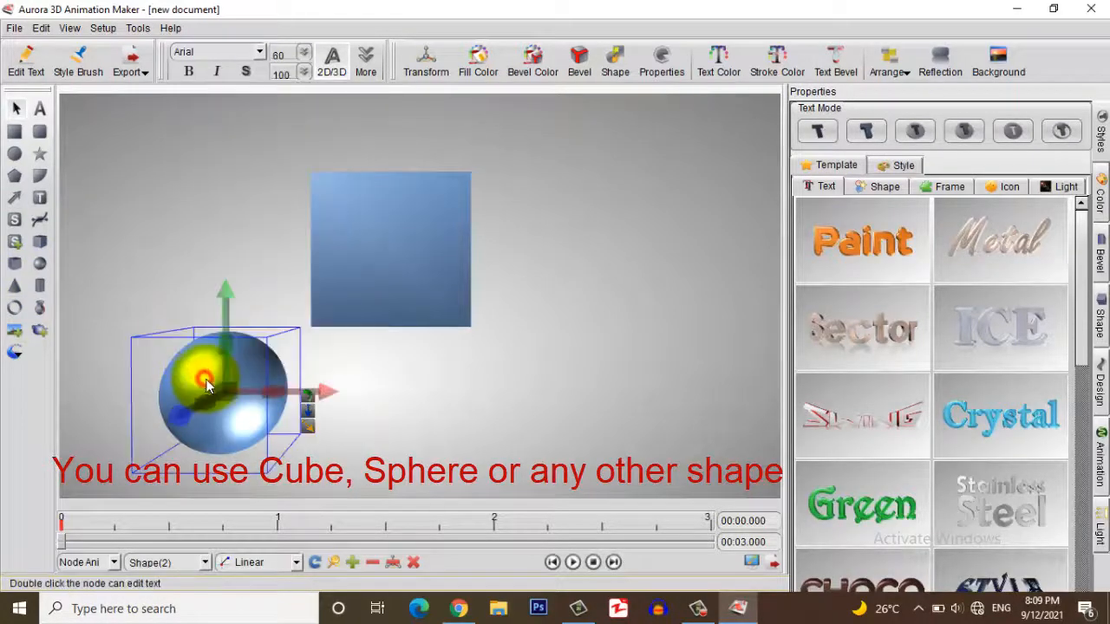
pyautogui.rightClick(206, 386)
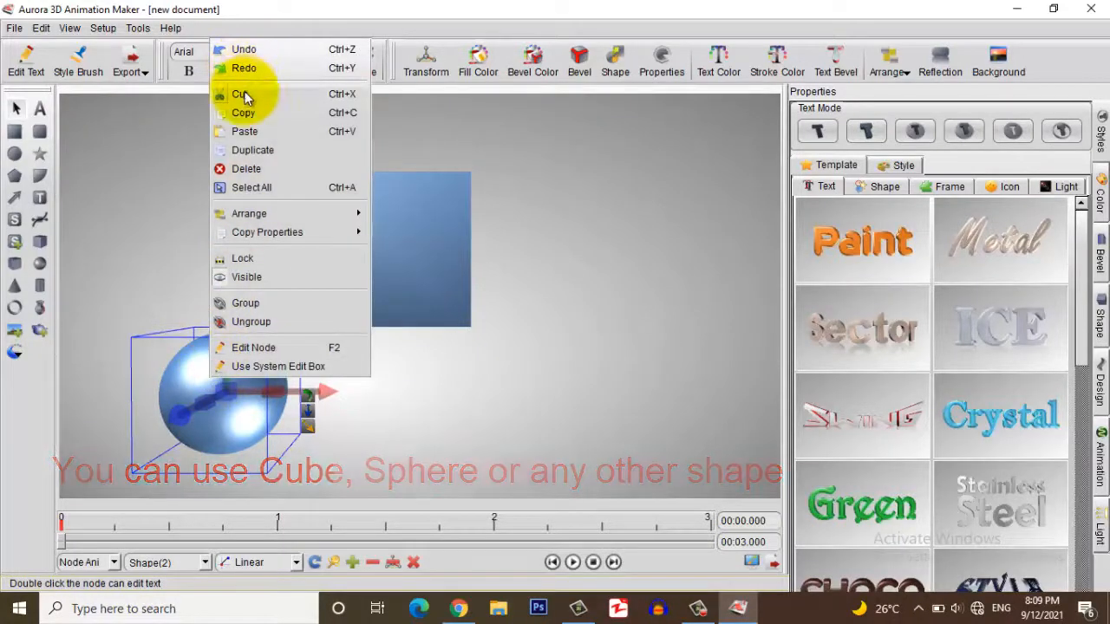
pyautogui.click(244, 92)
# - Move the cube to about X -0.28, Y 0.16 near the canvas centre and set its shape type to cube
pyautogui.click(367, 246)
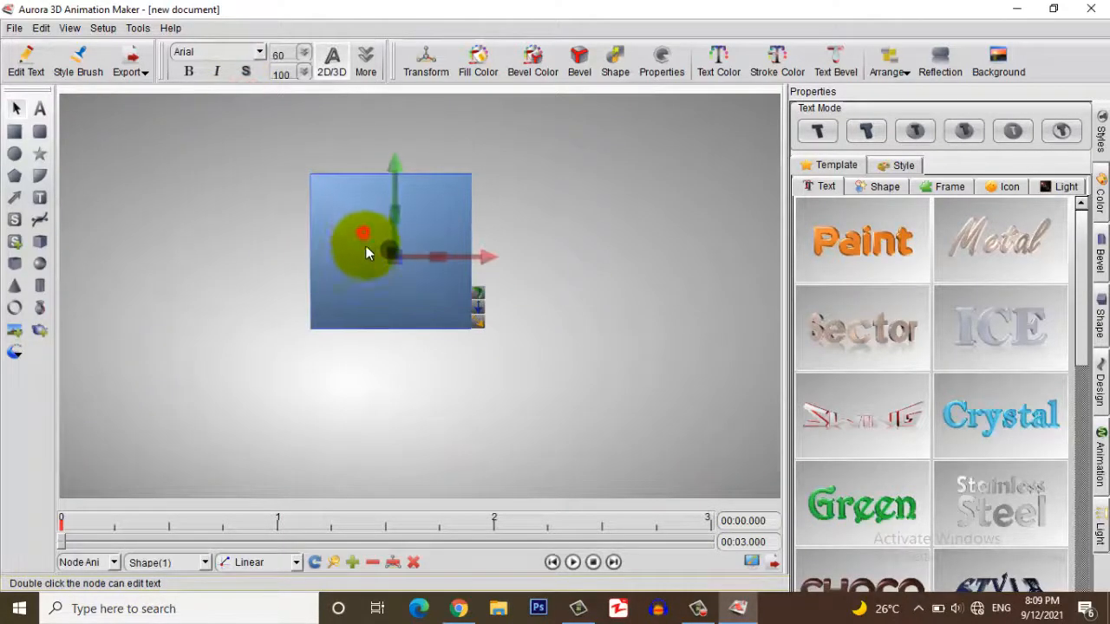
pyautogui.moveTo(367, 251); pyautogui.dragTo(388, 280)
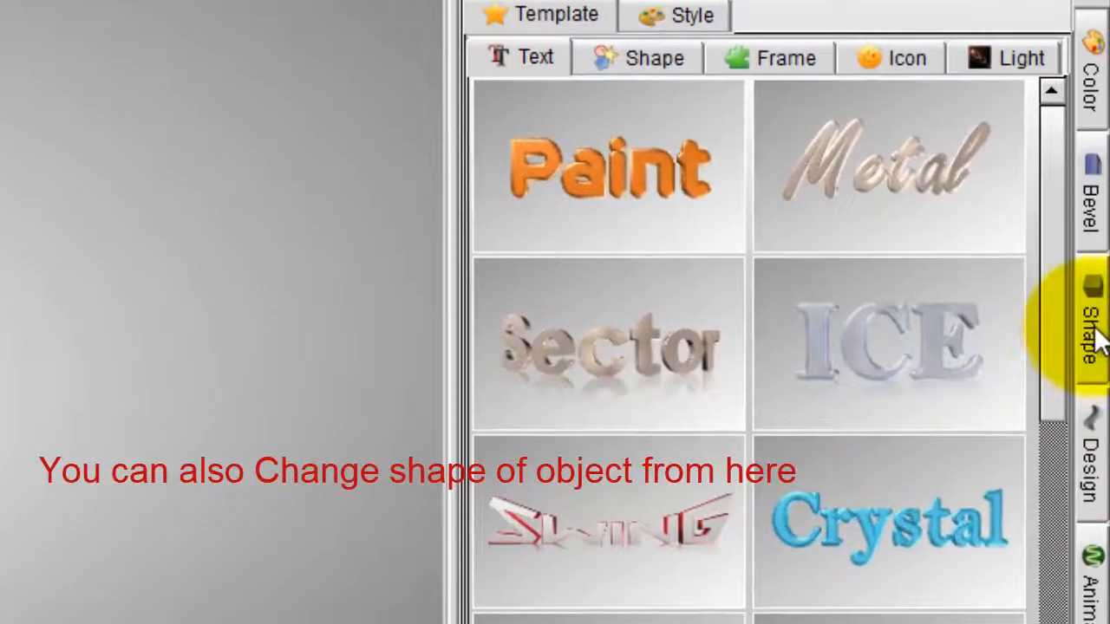
pyautogui.click(1097, 338)
pyautogui.click(770, 215)
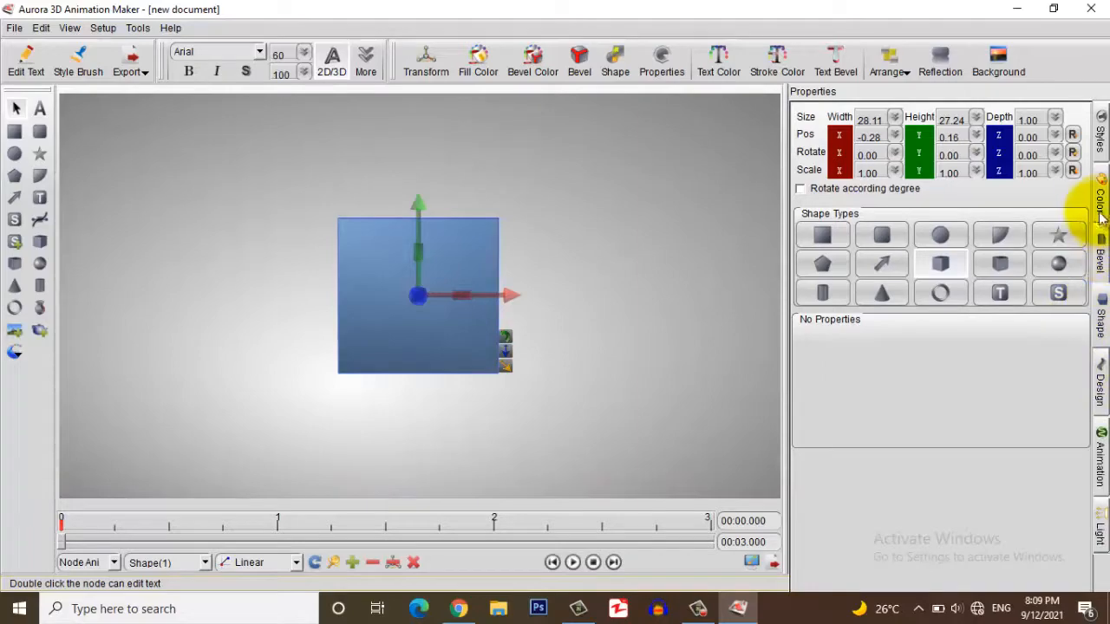
# - Set the cube's fill color to red with R 209, G 37, B 60
pyautogui.click(1099, 199)
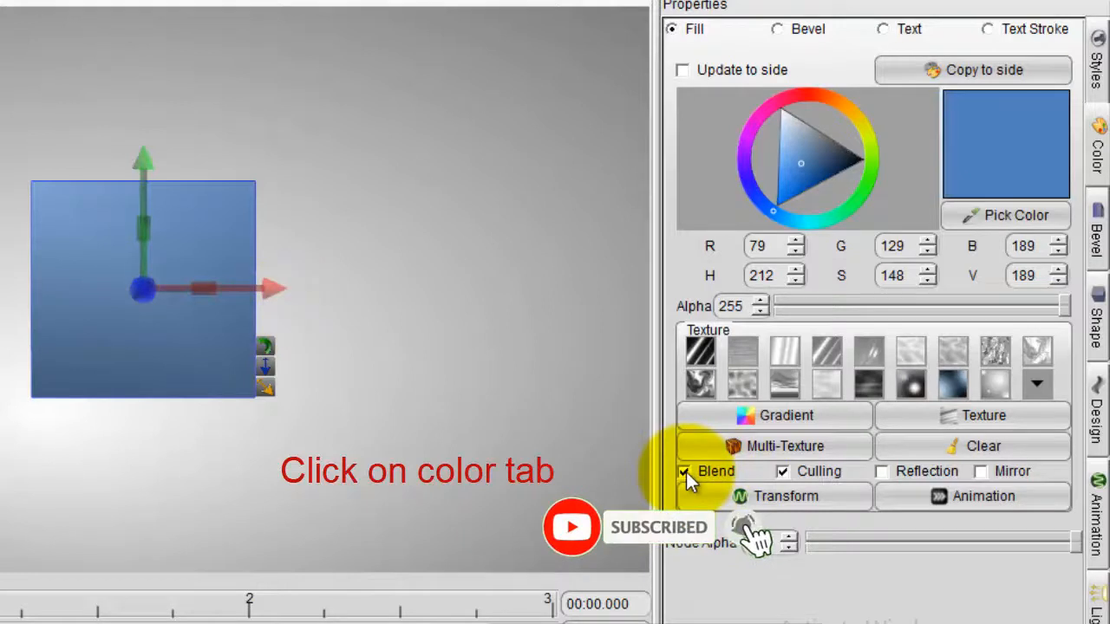
pyautogui.moveTo(797, 160); pyautogui.dragTo(802, 130)
pyautogui.click(797, 104)
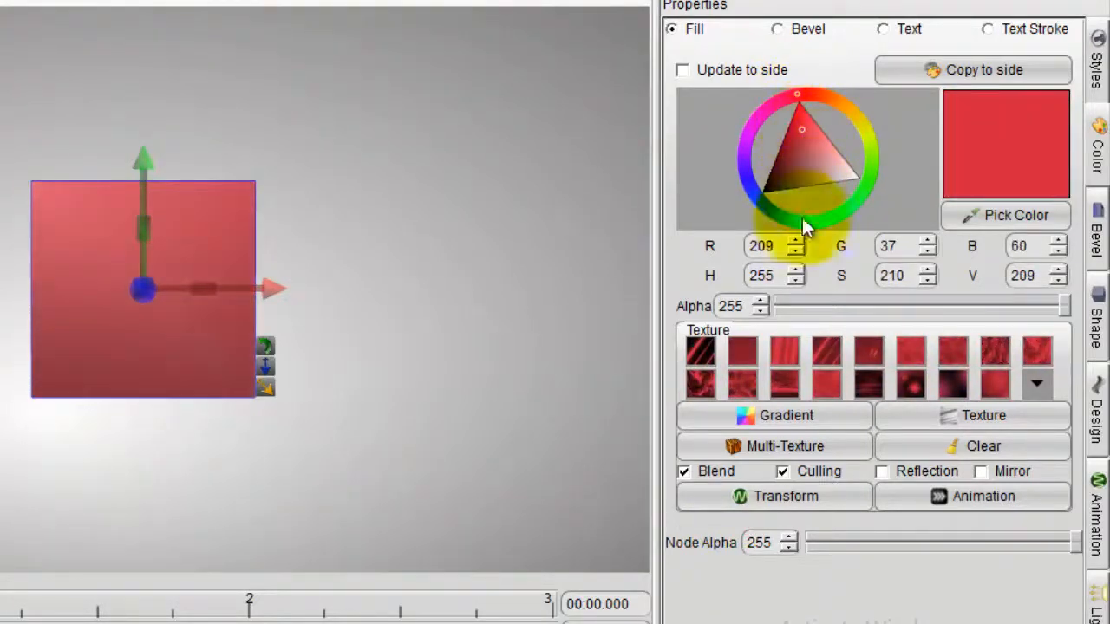
pyautogui.click(954, 416)
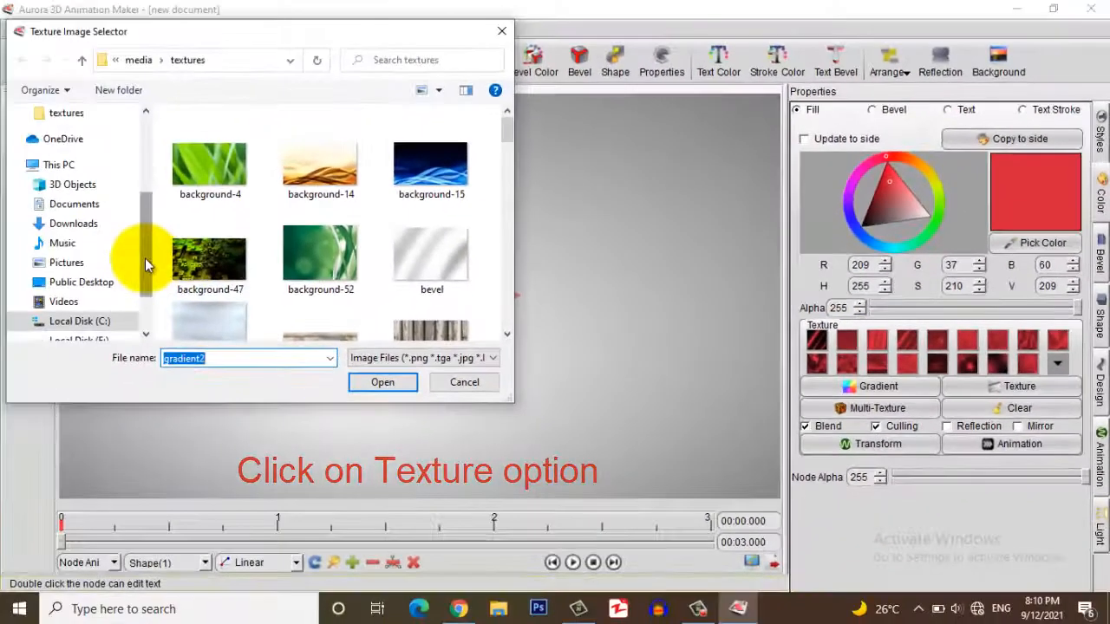
pyautogui.moveTo(152, 242); pyautogui.dragTo(149, 167)
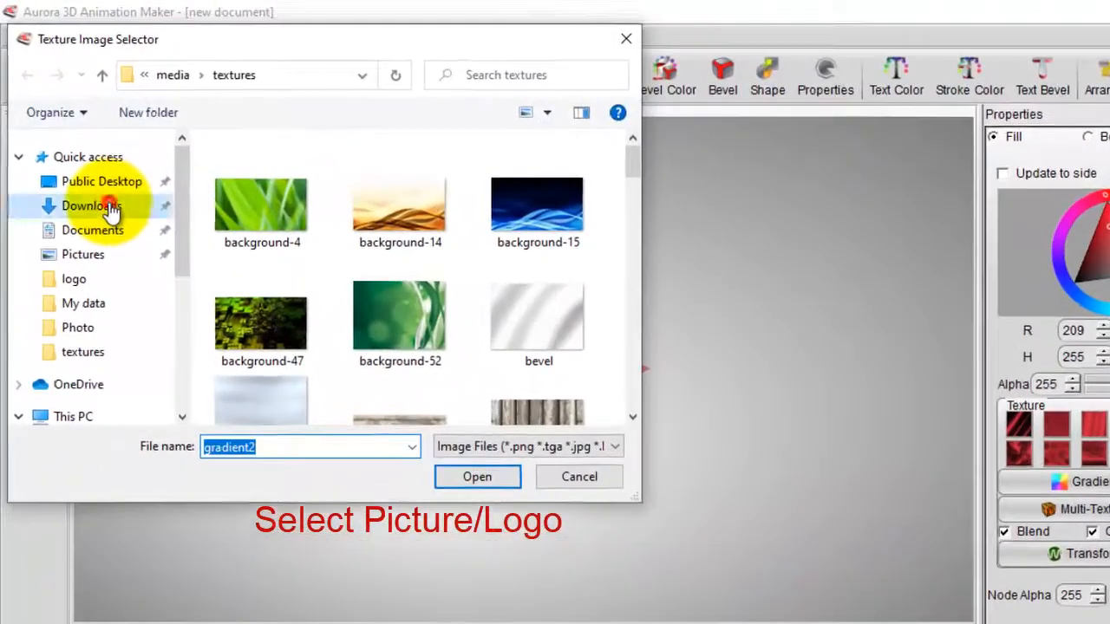
pyautogui.click(103, 190)
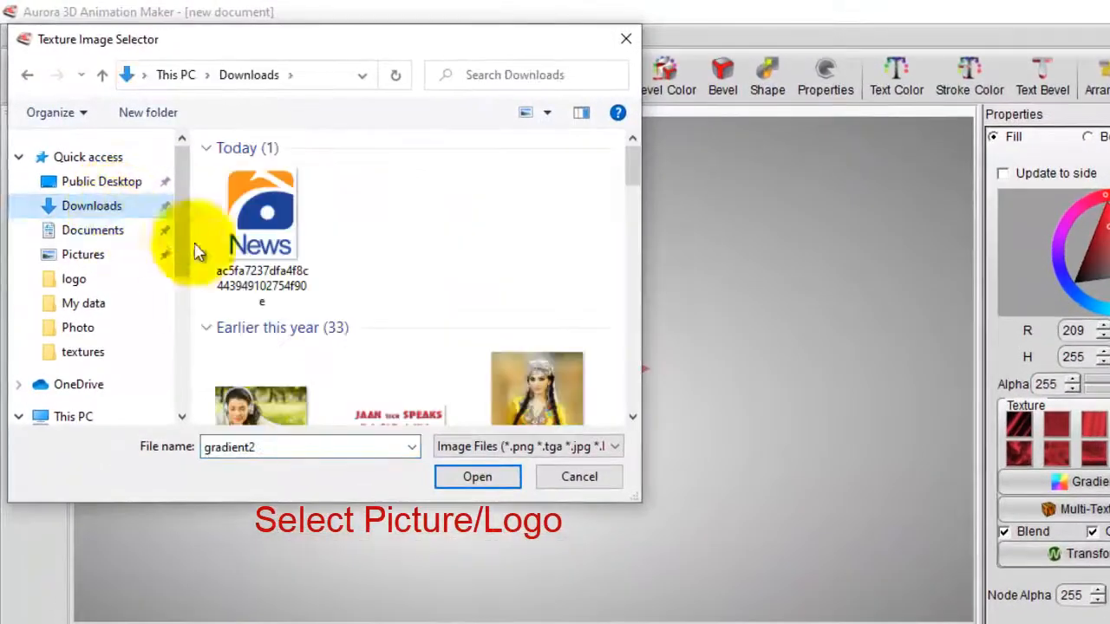
pyautogui.click(261, 213)
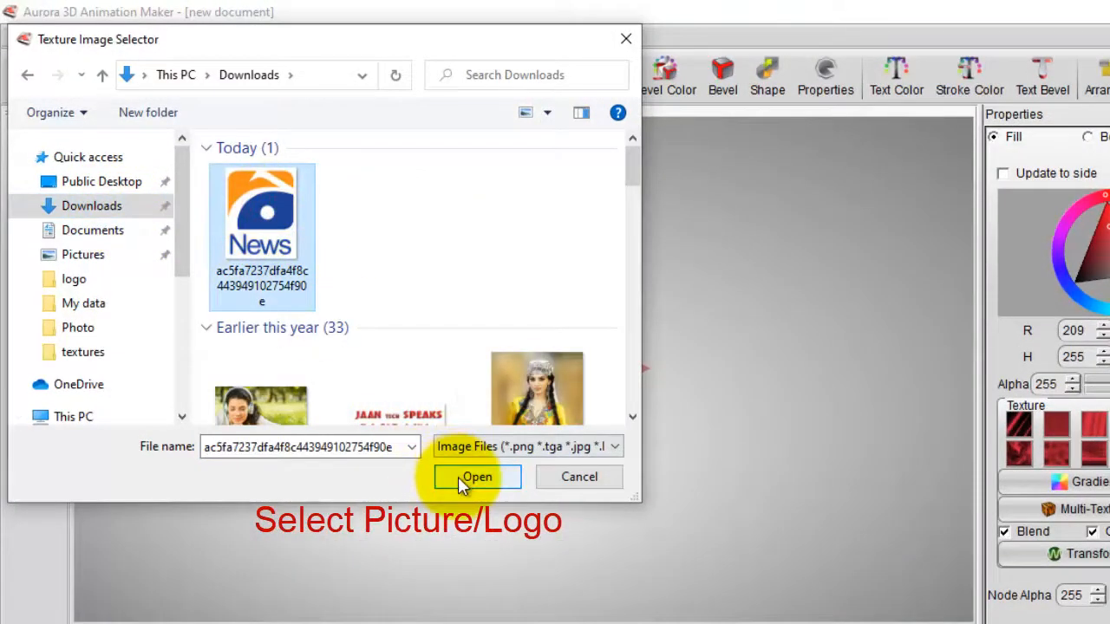
pyautogui.click(457, 476)
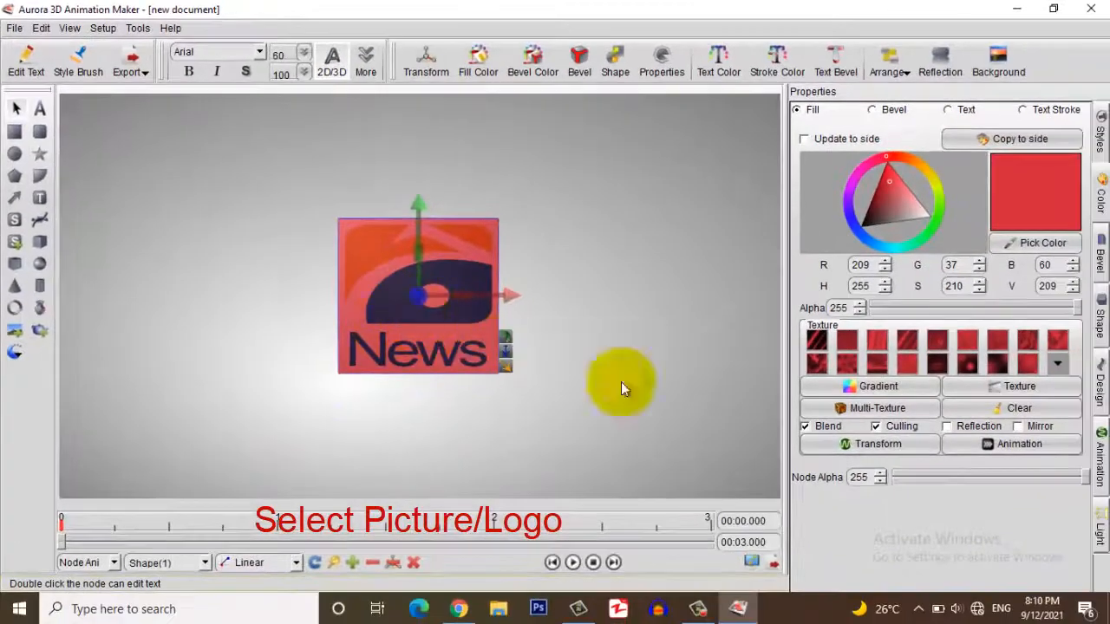
# - Tint the logo texture green with R 93, G 125, B 84, then turn off Blend to use the logo's original colors
pyautogui.moveTo(891, 181)
pyautogui.mouseDown()
pyautogui.moveTo(939, 243)
pyautogui.moveTo(894, 201)
pyautogui.moveTo(856, 242)
pyautogui.moveTo(888, 195)
pyautogui.mouseUp()
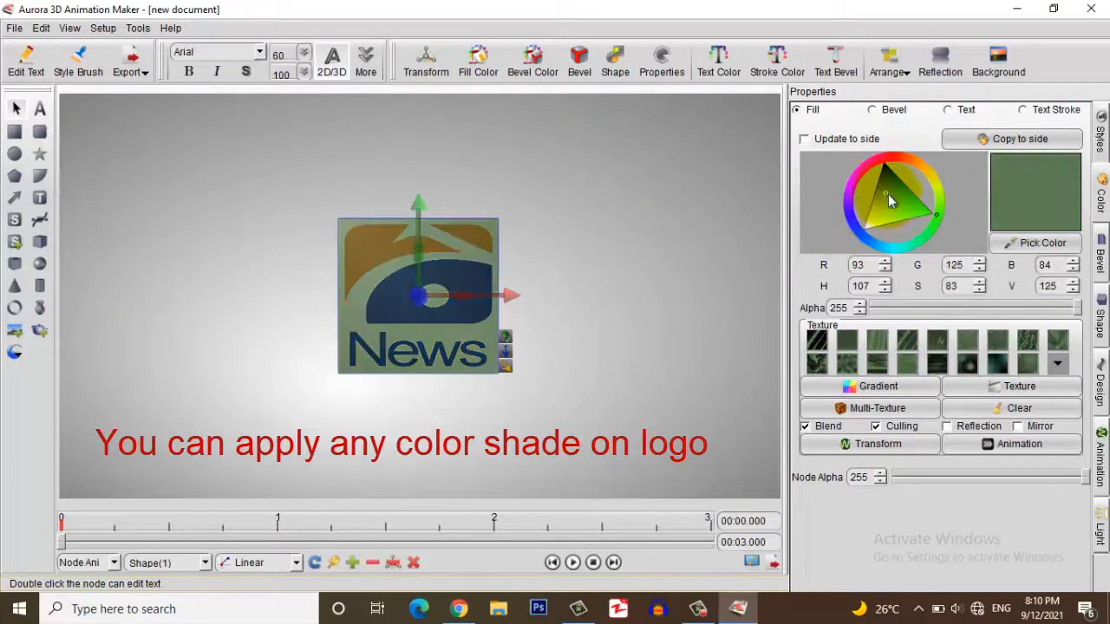
pyautogui.click(806, 427)
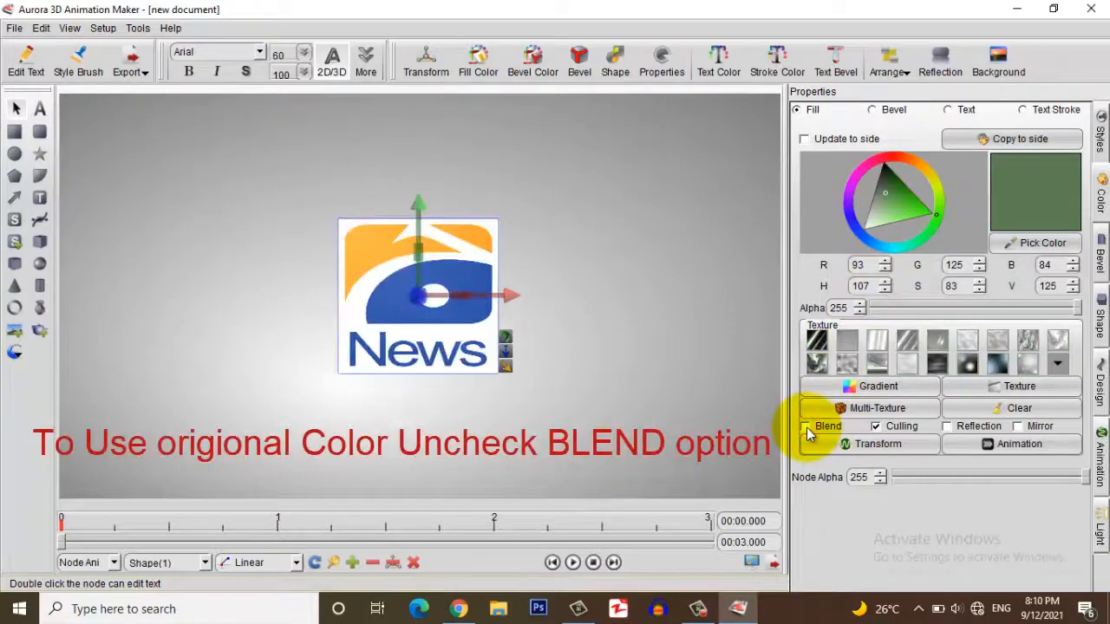
pyautogui.click(805, 427)
pyautogui.click(806, 427)
pyautogui.moveTo(508, 369); pyautogui.dragTo(504, 378)
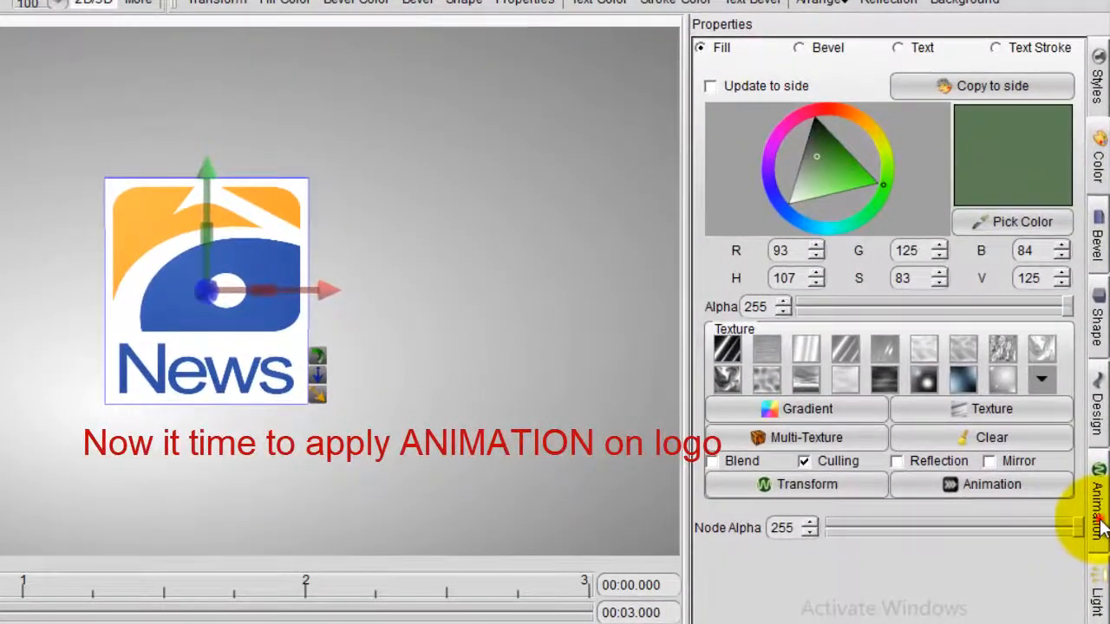
# - Apply the whole-object Rotate animation to the logo cube and play the preview
pyautogui.click(1100, 512)
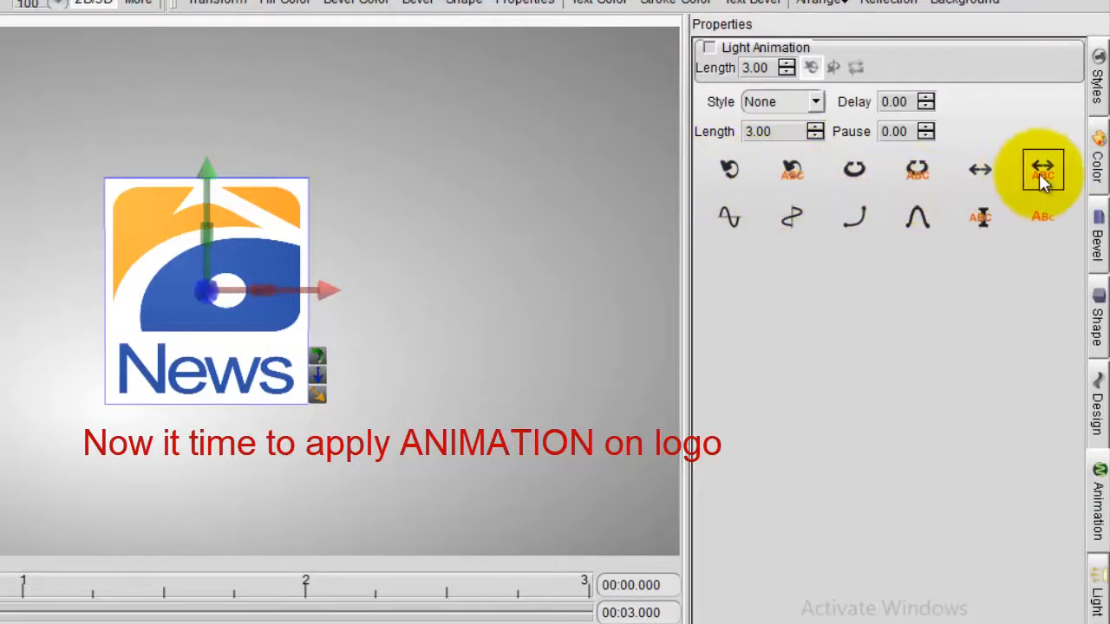
pyautogui.click(728, 171)
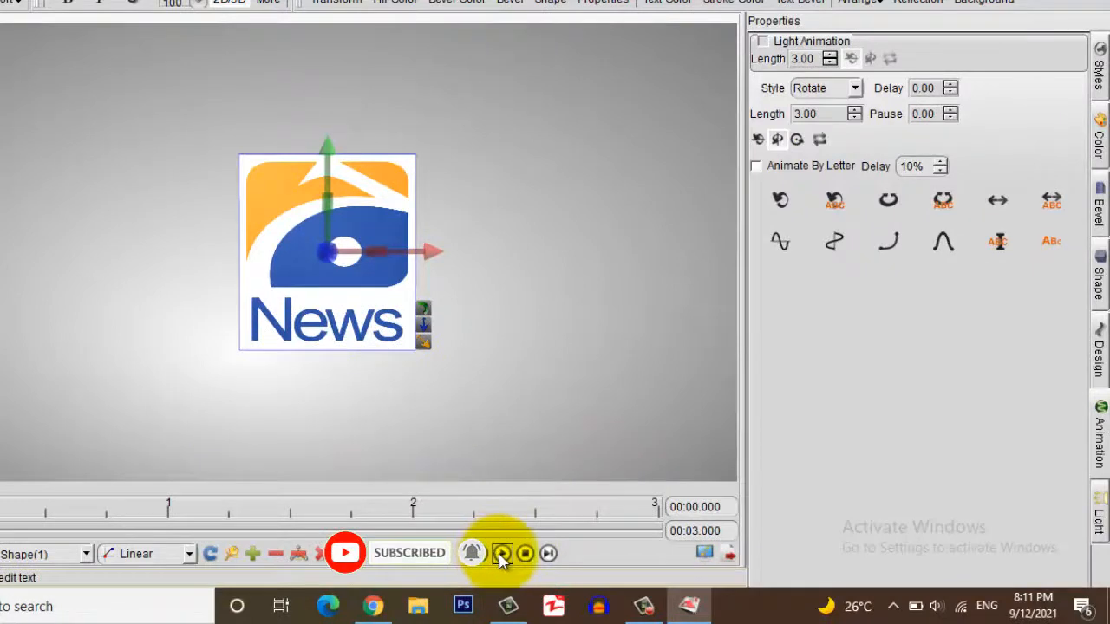
pyautogui.click(502, 555)
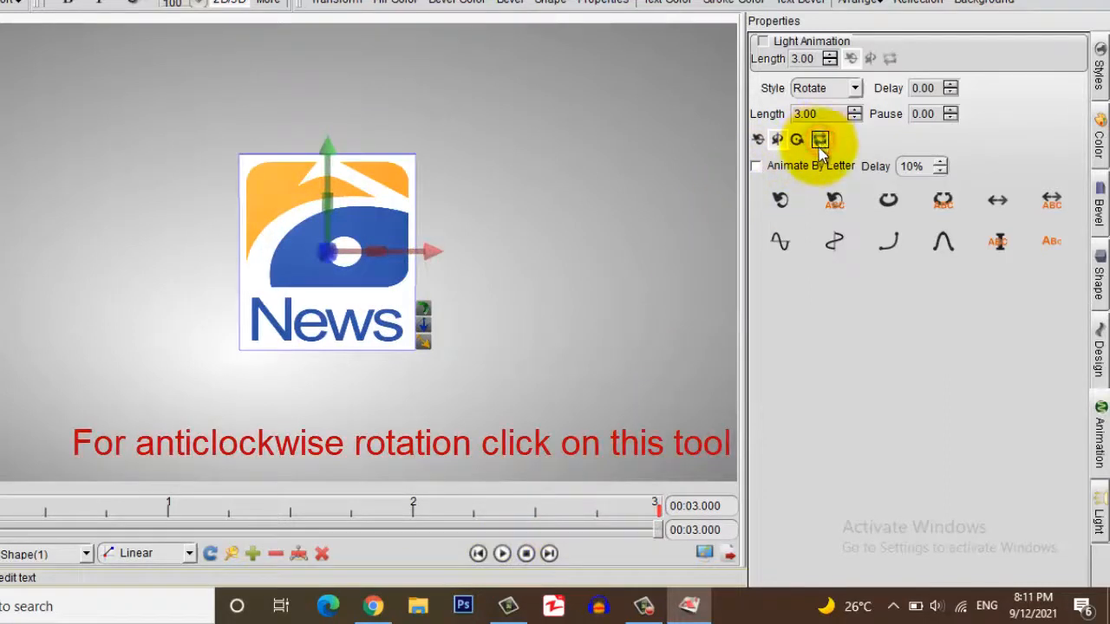
# - Reverse the cube's rotation direction to anticlockwise, comparing playback with the reversal on and off
pyautogui.click(502, 554)
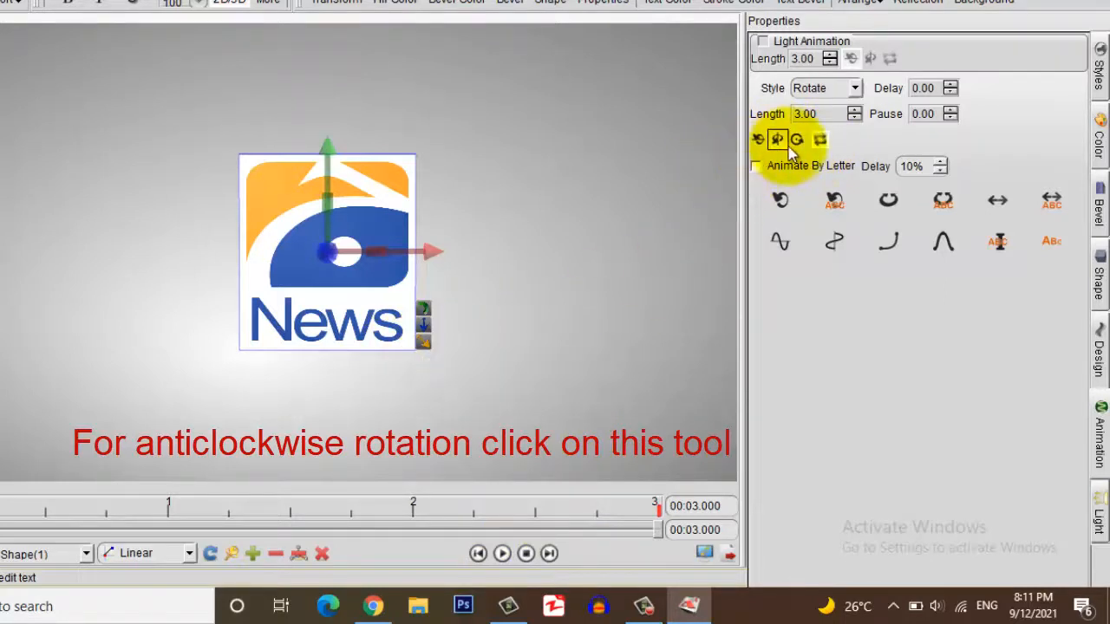
pyautogui.click(821, 141)
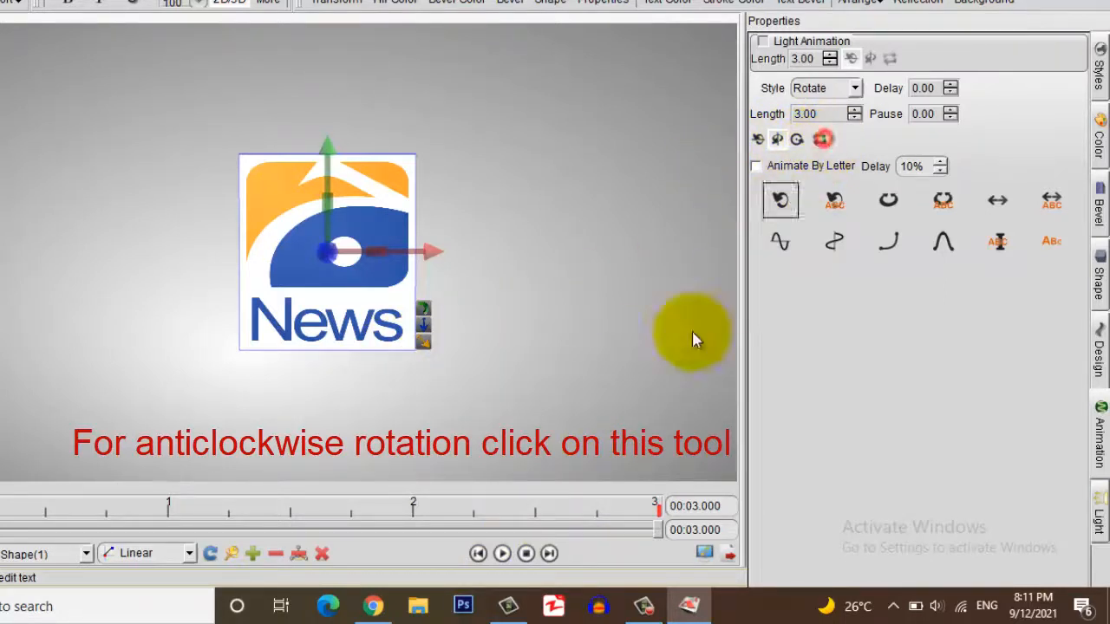
pyautogui.click(501, 554)
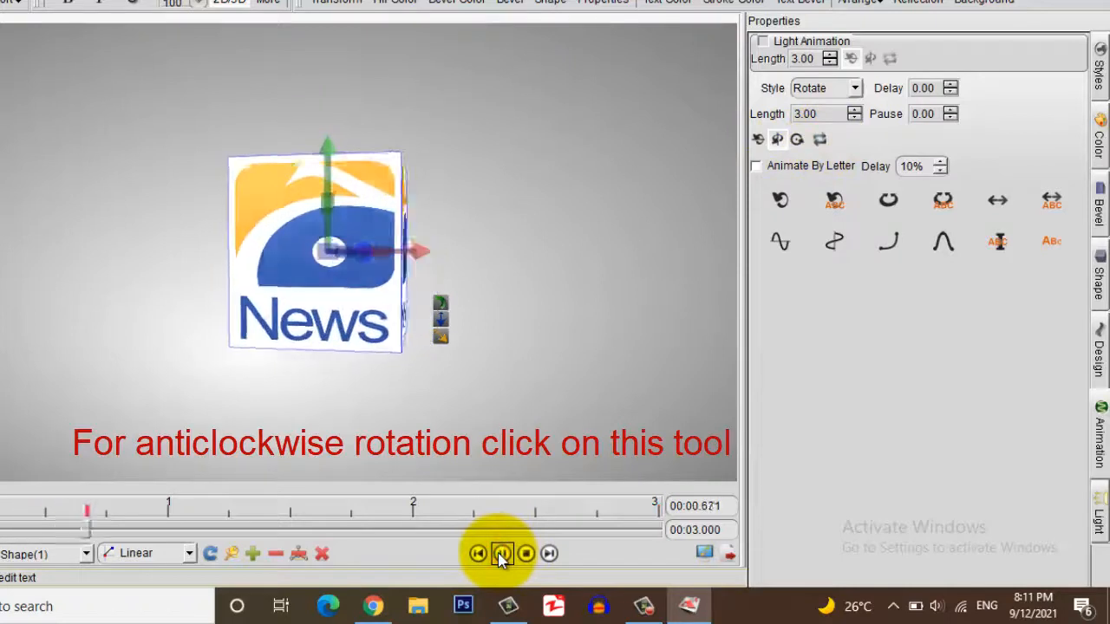
pyautogui.click(819, 139)
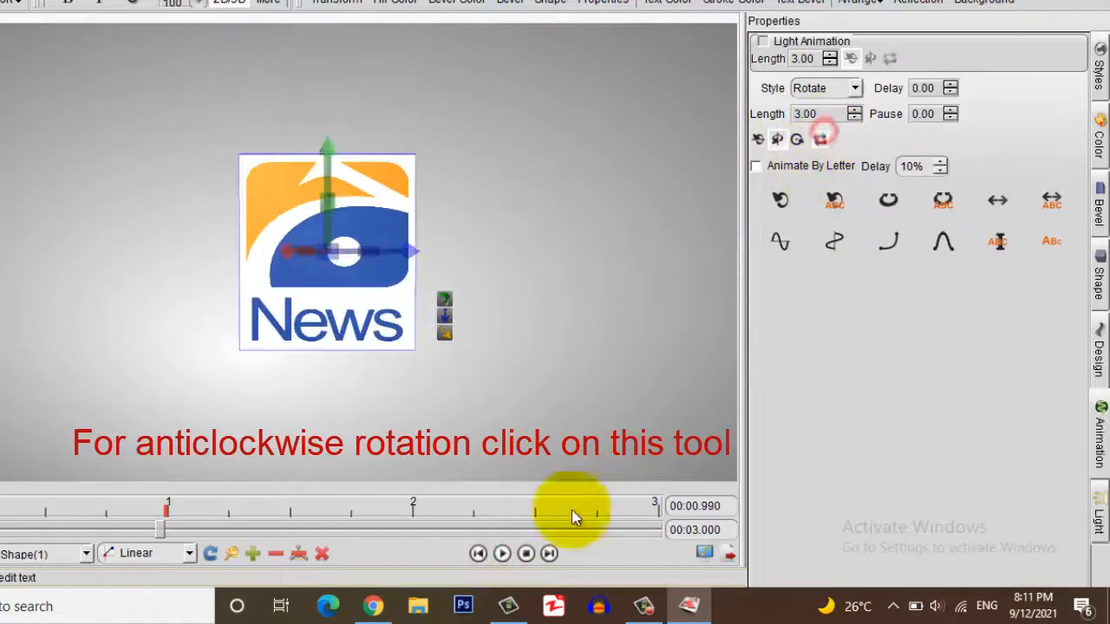
pyautogui.click(503, 554)
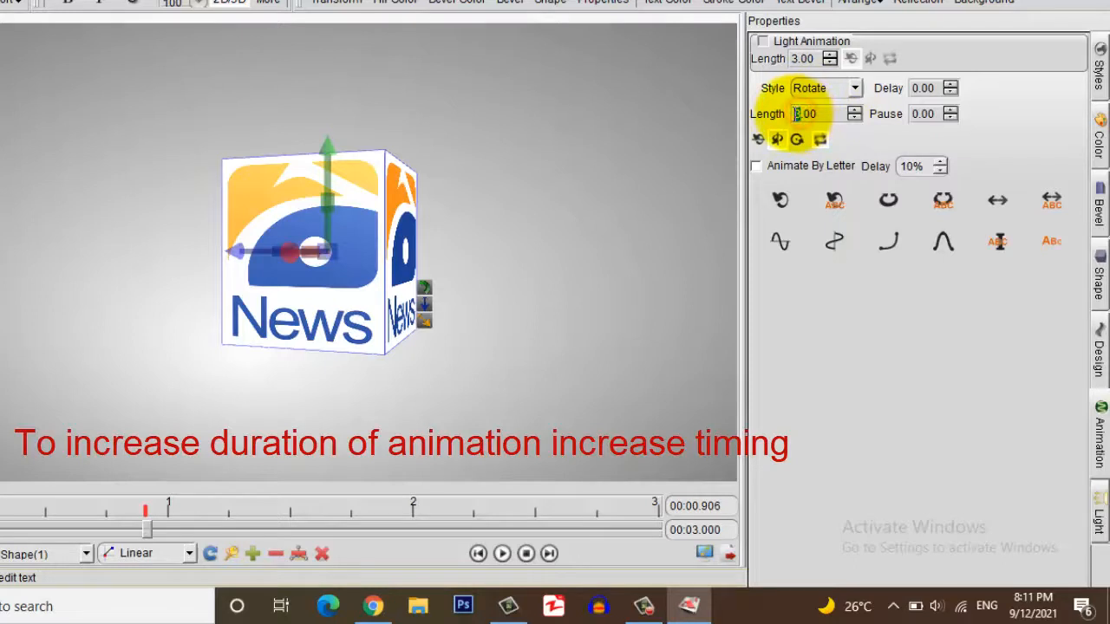
# - Set the Rotate animation's length to 15.00 seconds and play the full preview
pyautogui.click(855, 111)
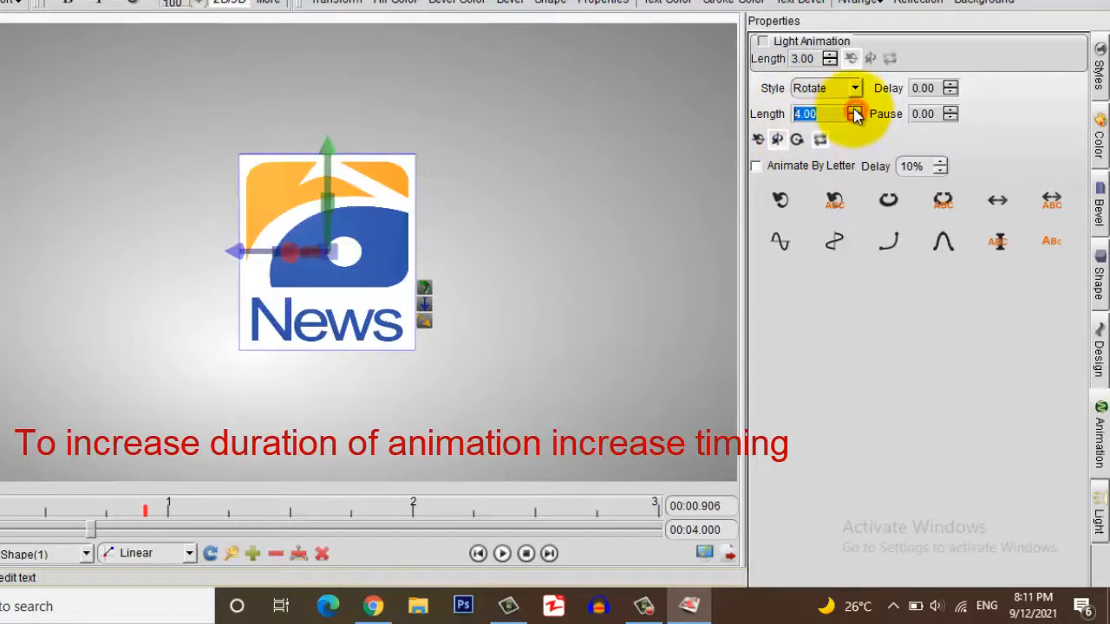
pyautogui.click(855, 110)
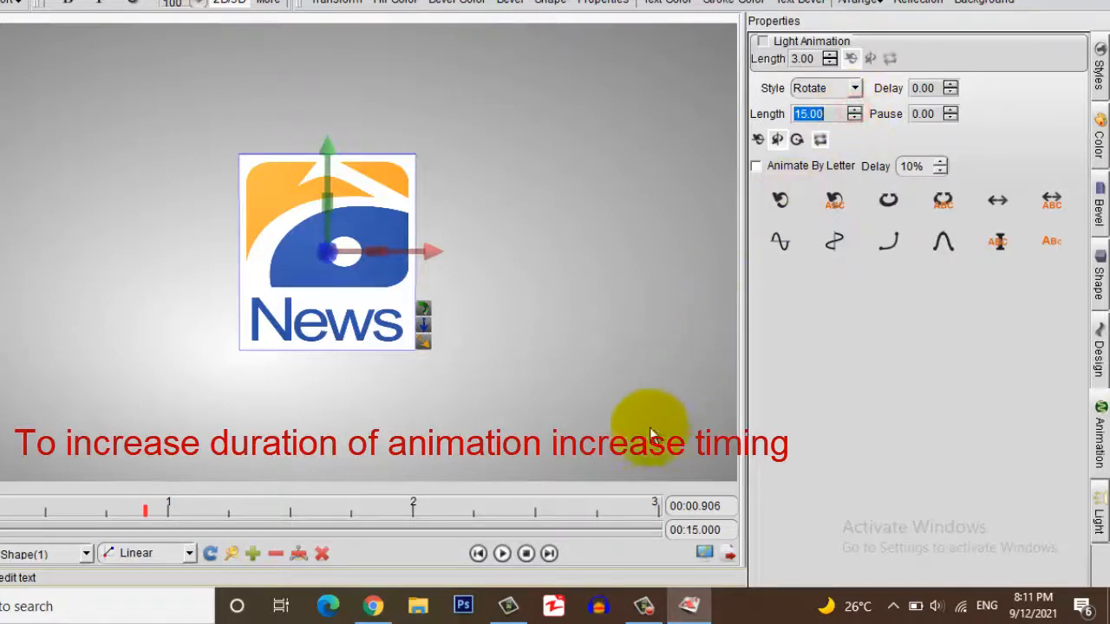
pyautogui.click(502, 554)
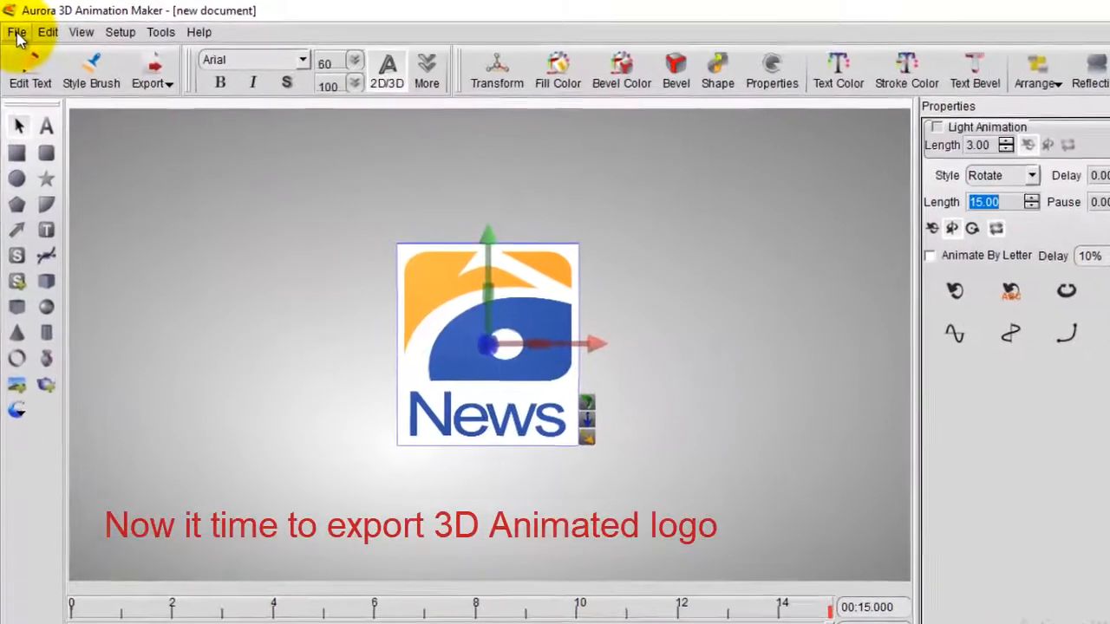
# - Set up a video animation export with Hardware AA:make screengrabs antialiasing and Transparent Background enabled
pyautogui.click(14, 26)
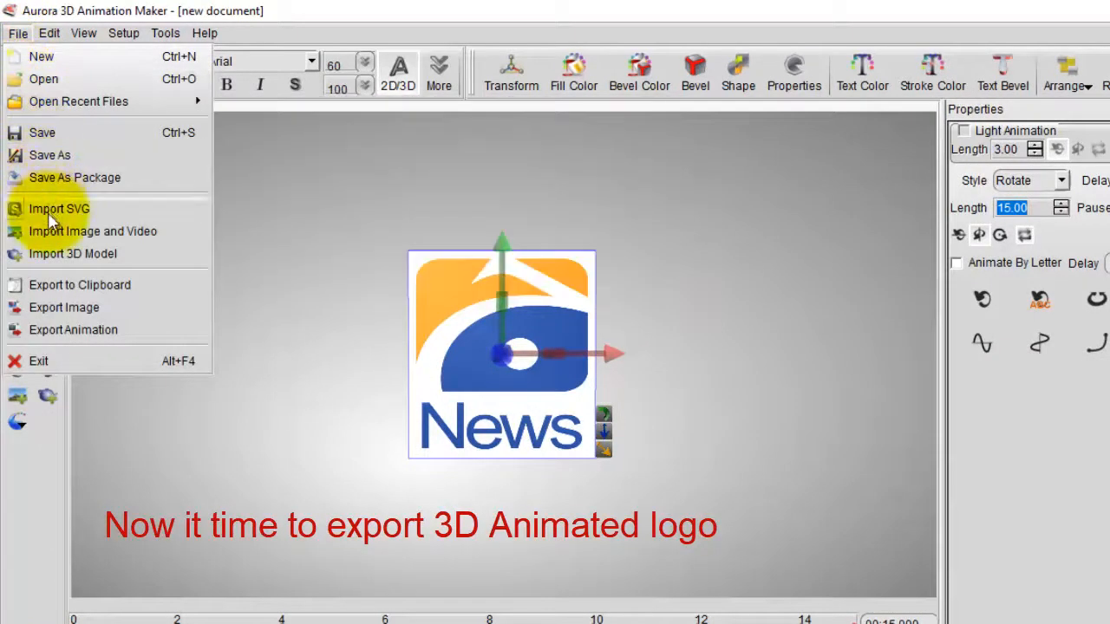
pyautogui.click(76, 331)
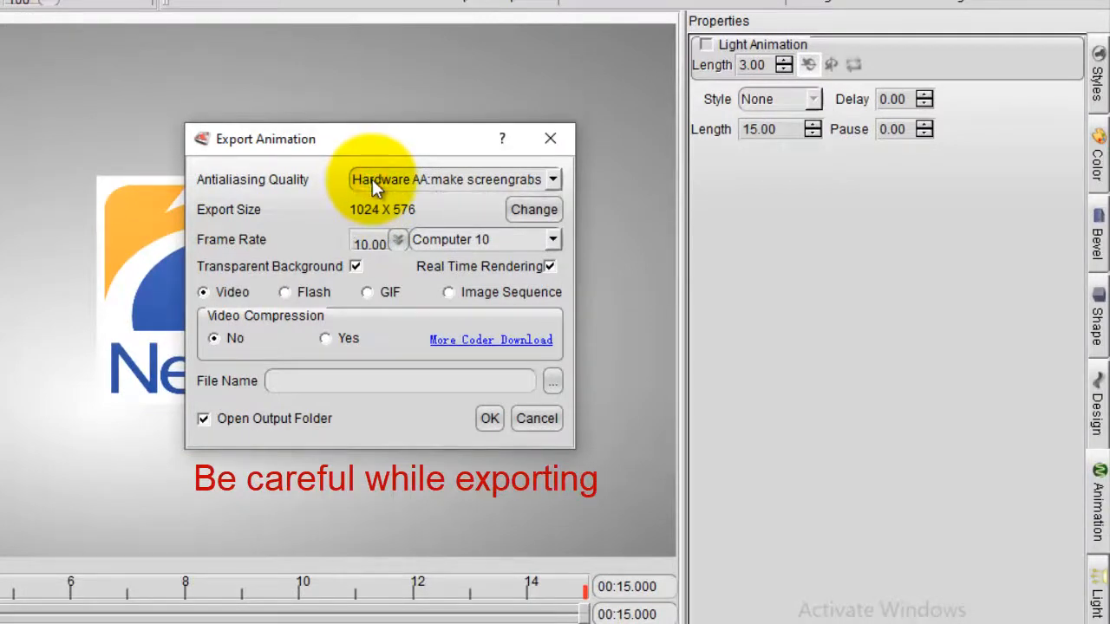
pyautogui.click(373, 178)
pyautogui.click(378, 198)
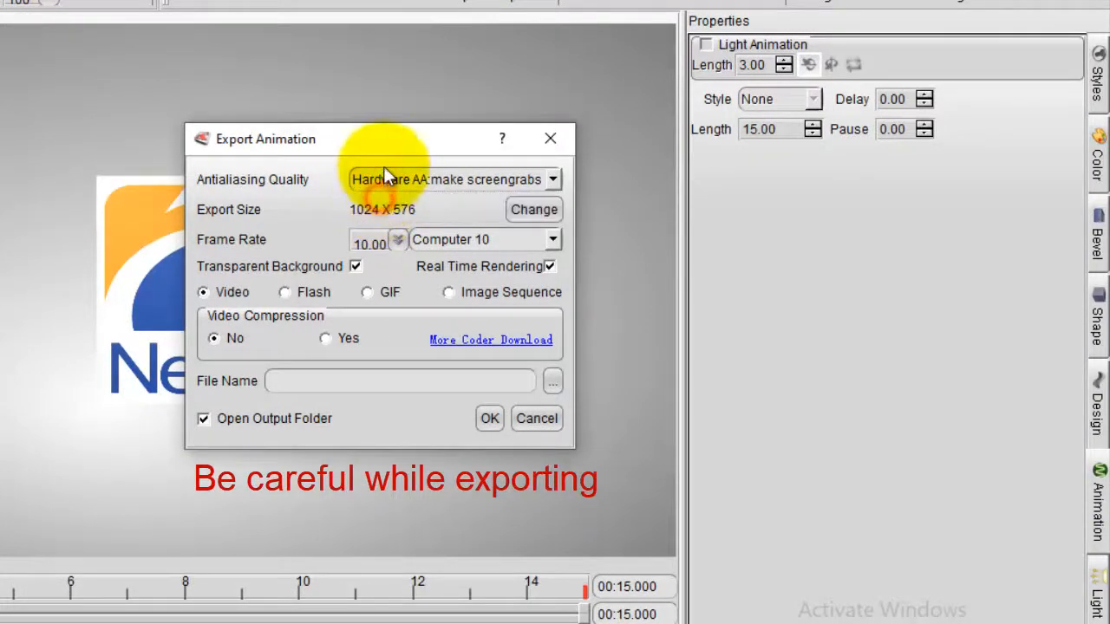
pyautogui.click(356, 267)
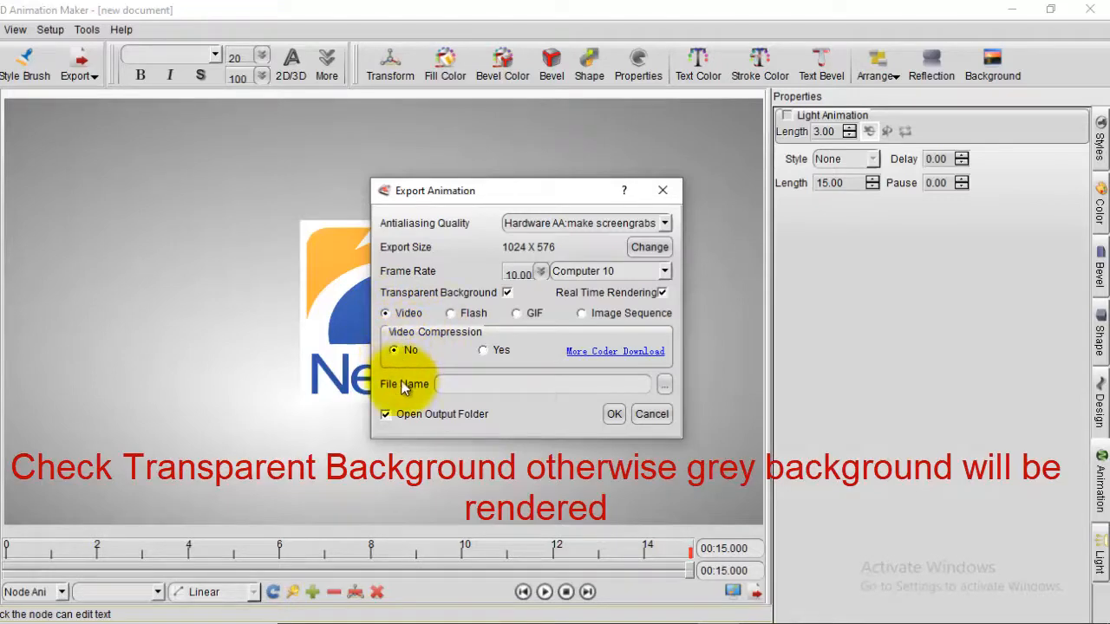
# - Export the animation as an uncompressed AVI video named geo news logo in the desktop's logo folder
pyautogui.click(662, 384)
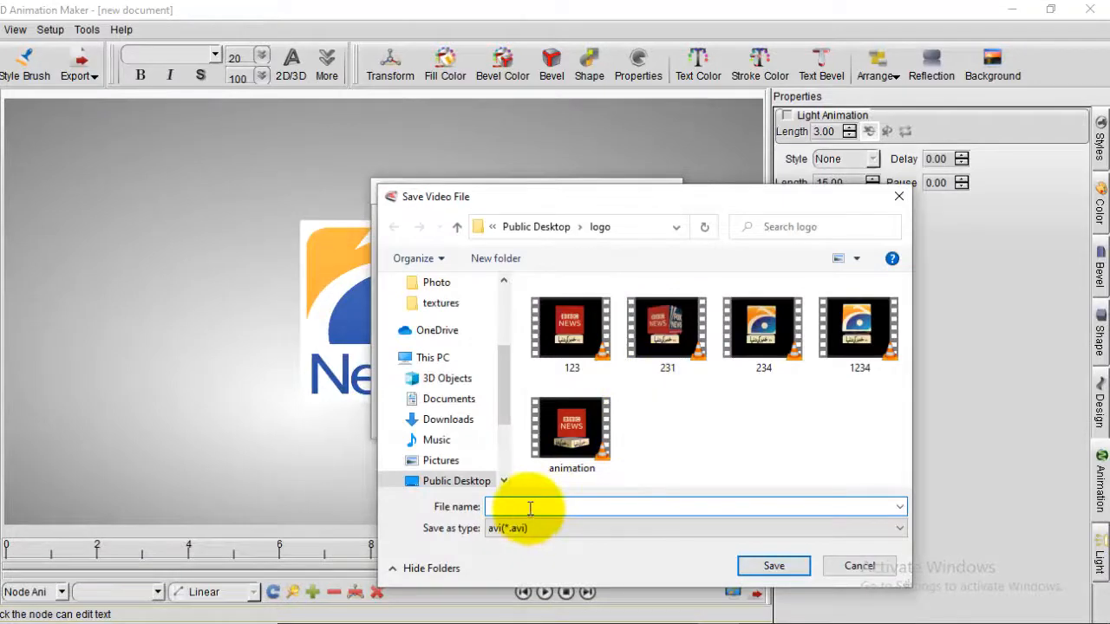
pyautogui.write('geo')
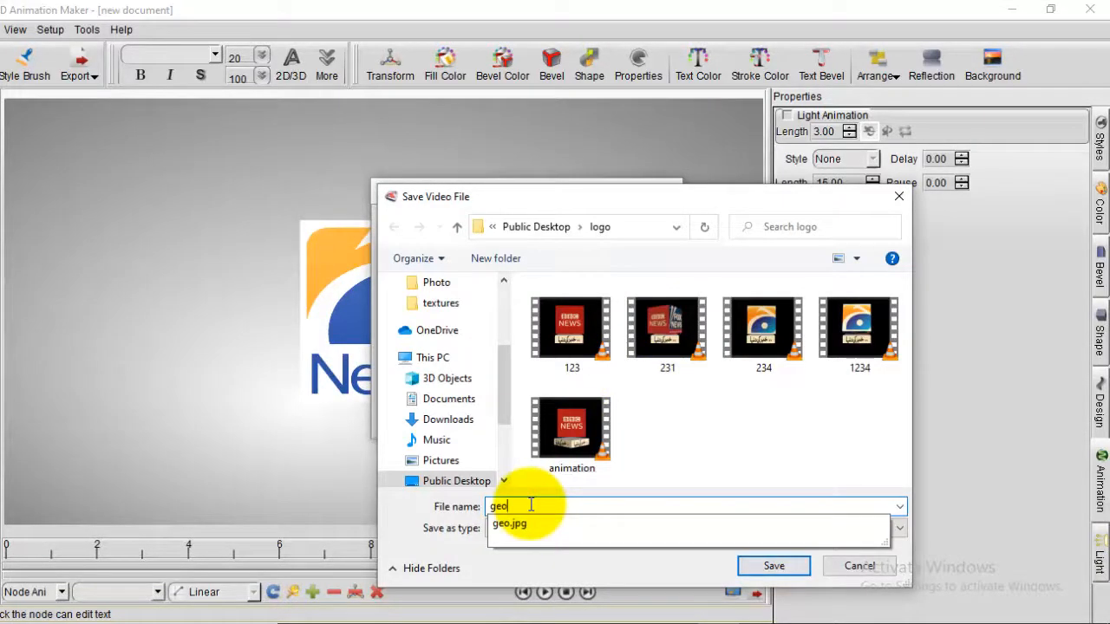
pyautogui.write(' news logo')
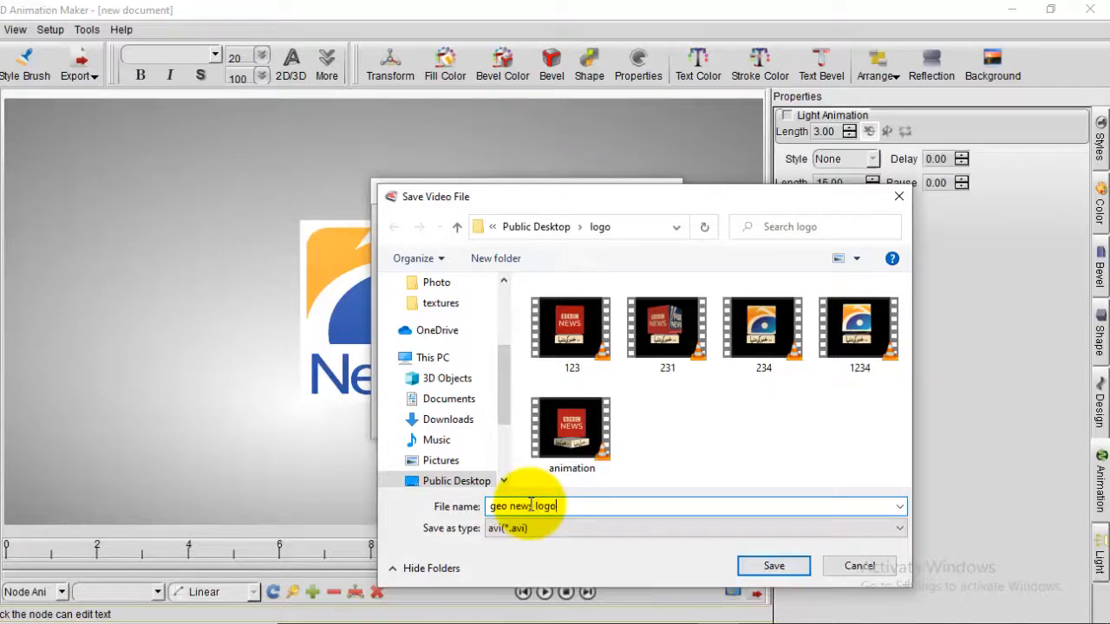
pyautogui.click(774, 566)
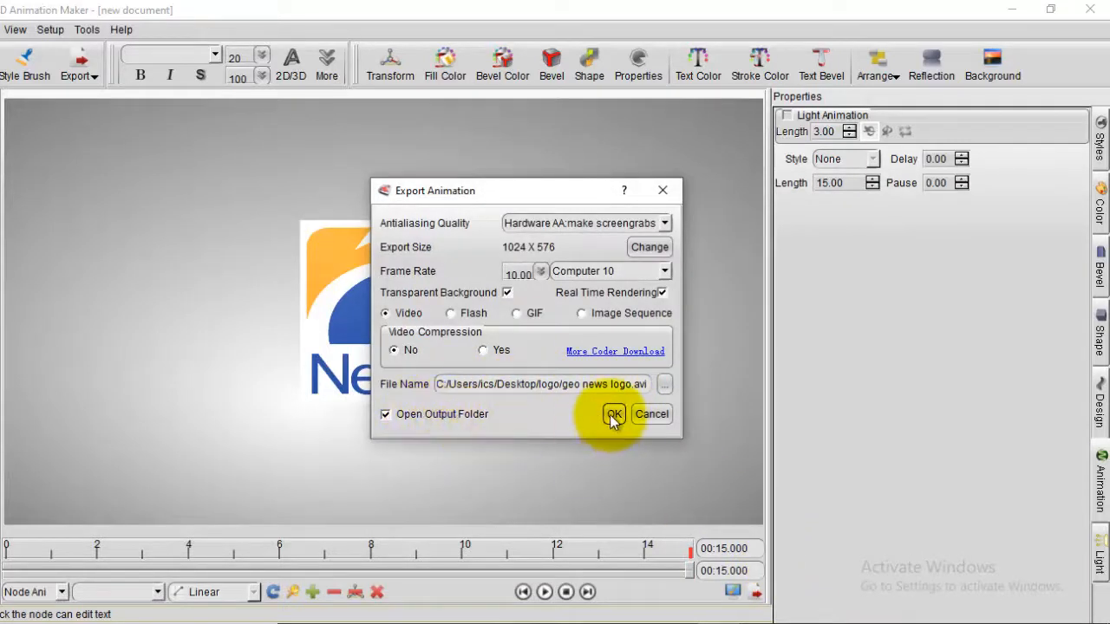
pyautogui.click(612, 415)
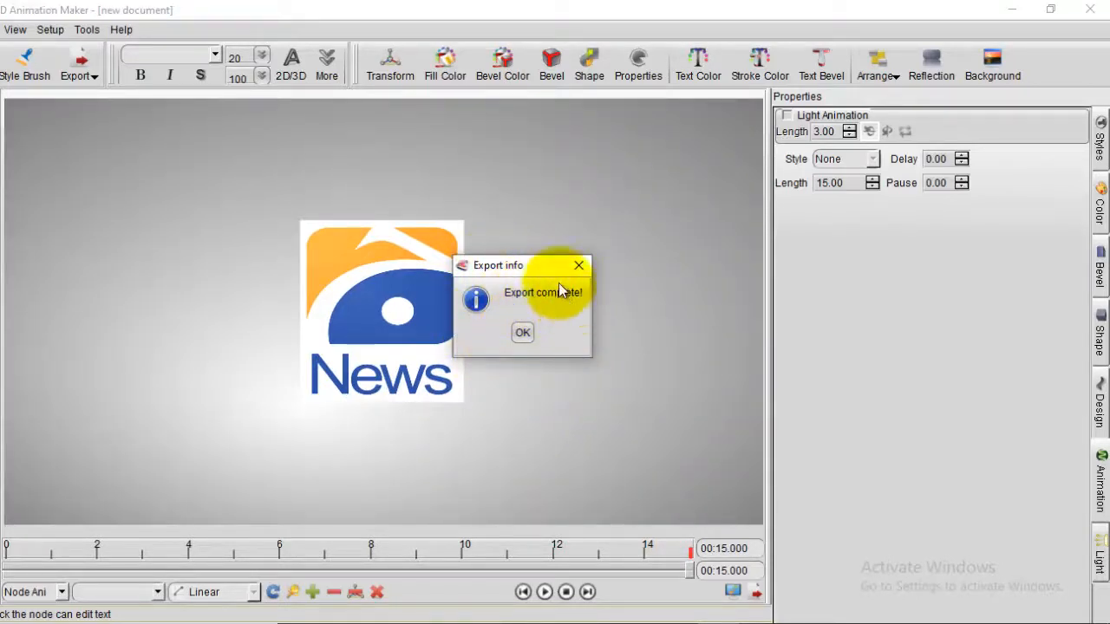
pyautogui.click(522, 334)
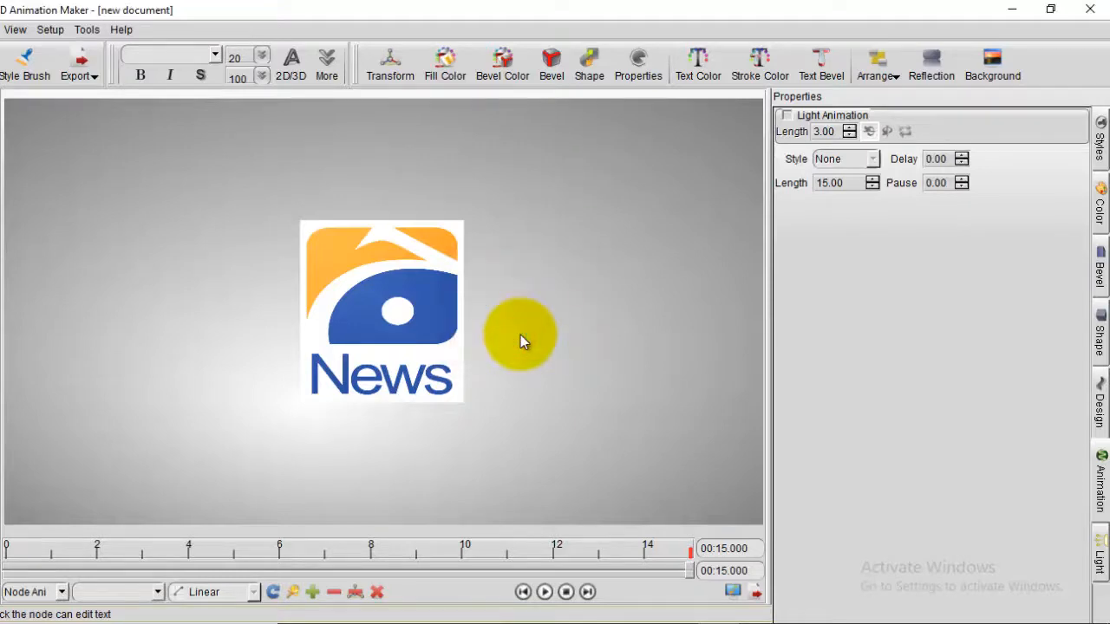
# - Switch to the logo folder in File Explorer and open the exported geo news logo video
pyautogui.click(497, 608)
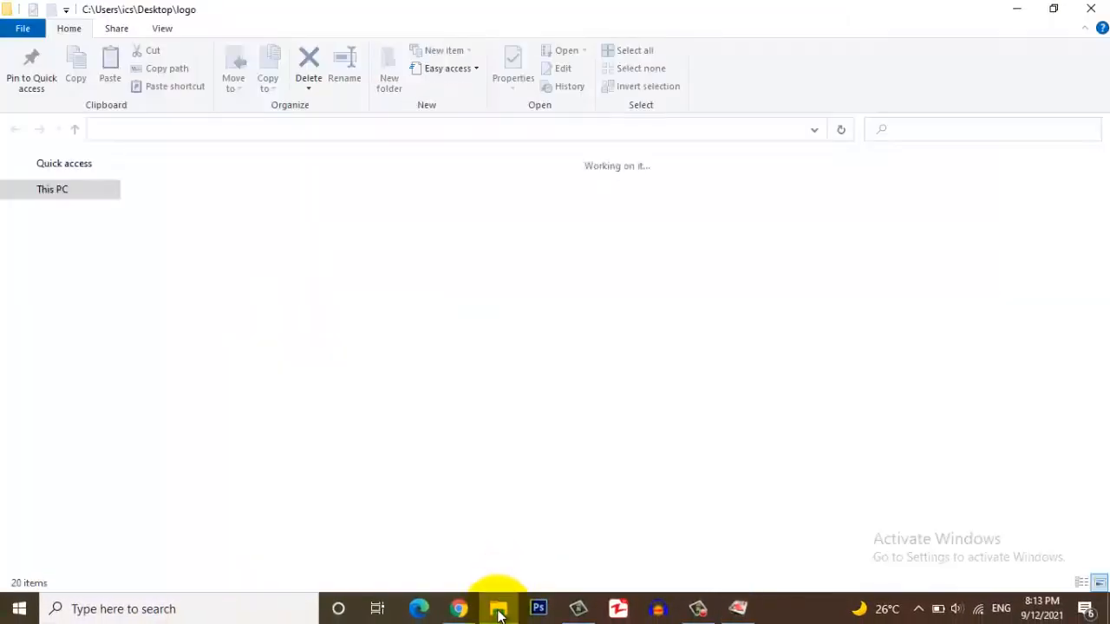
pyautogui.click(1062, 203)
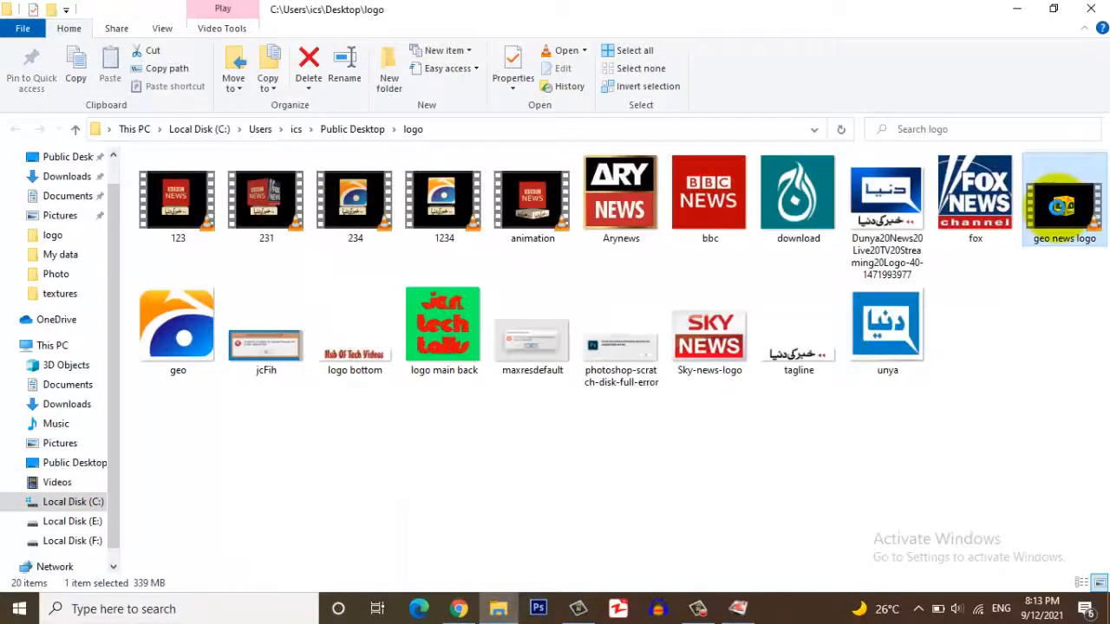
pyautogui.rightClick(1062, 206)
pyautogui.click(878, 156)
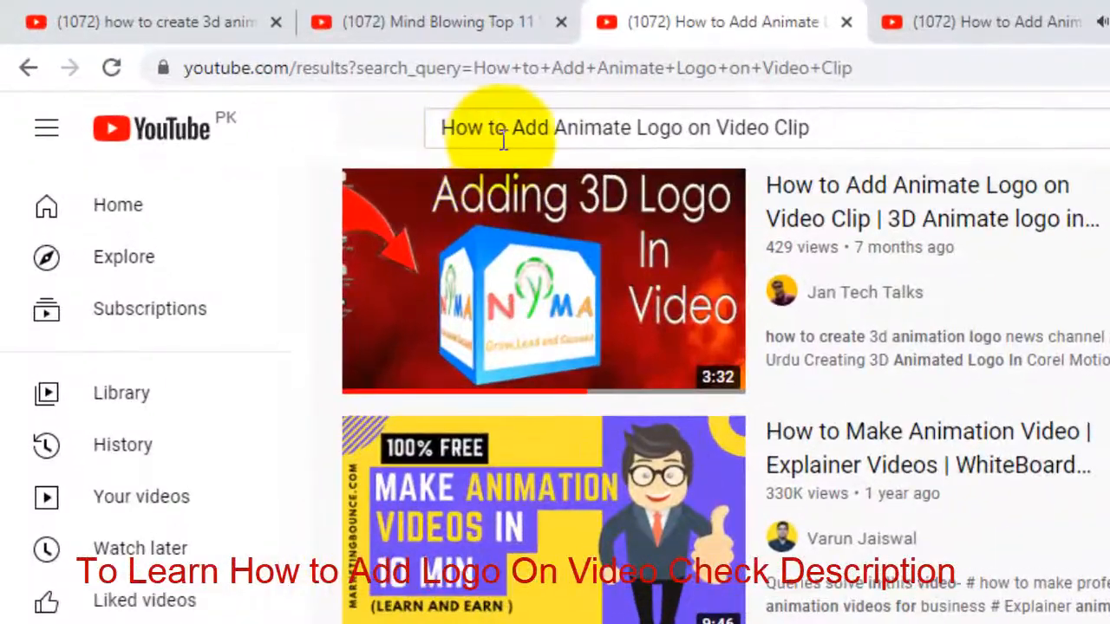
pyautogui.moveTo(442, 128); pyautogui.dragTo(519, 127)
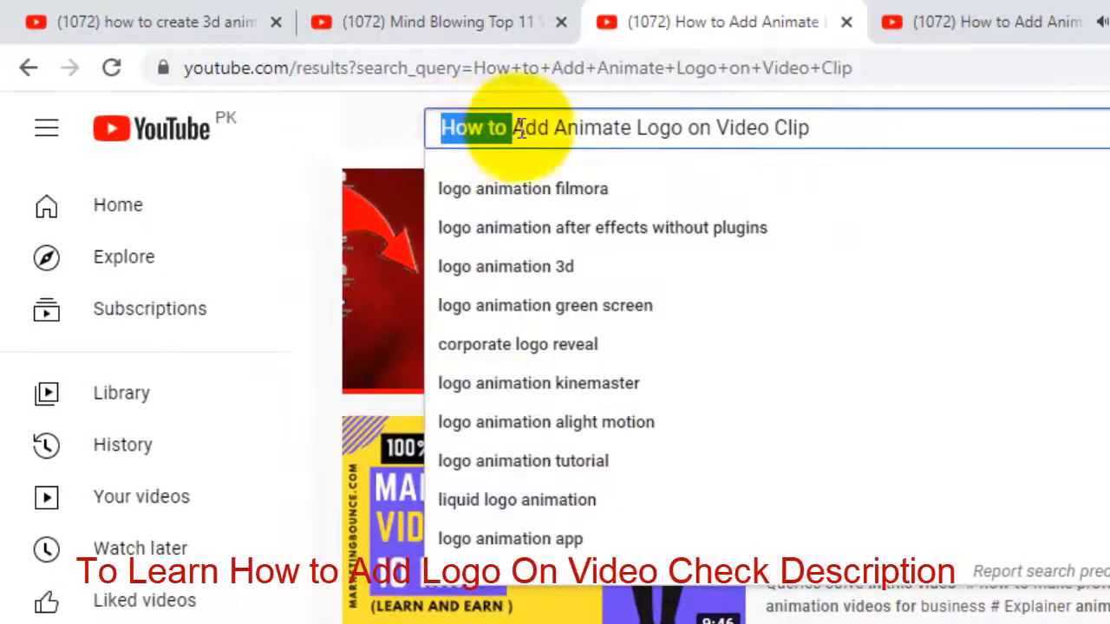
pyautogui.moveTo(592, 127); pyautogui.dragTo(809, 129)
pyautogui.click(810, 129)
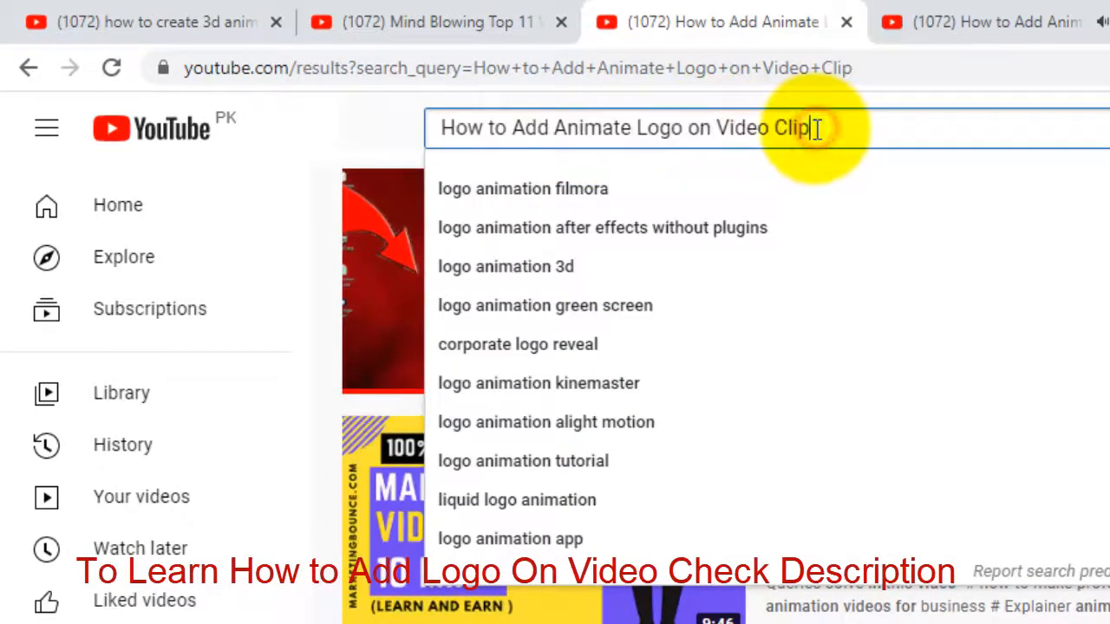
pyautogui.click(319, 228)
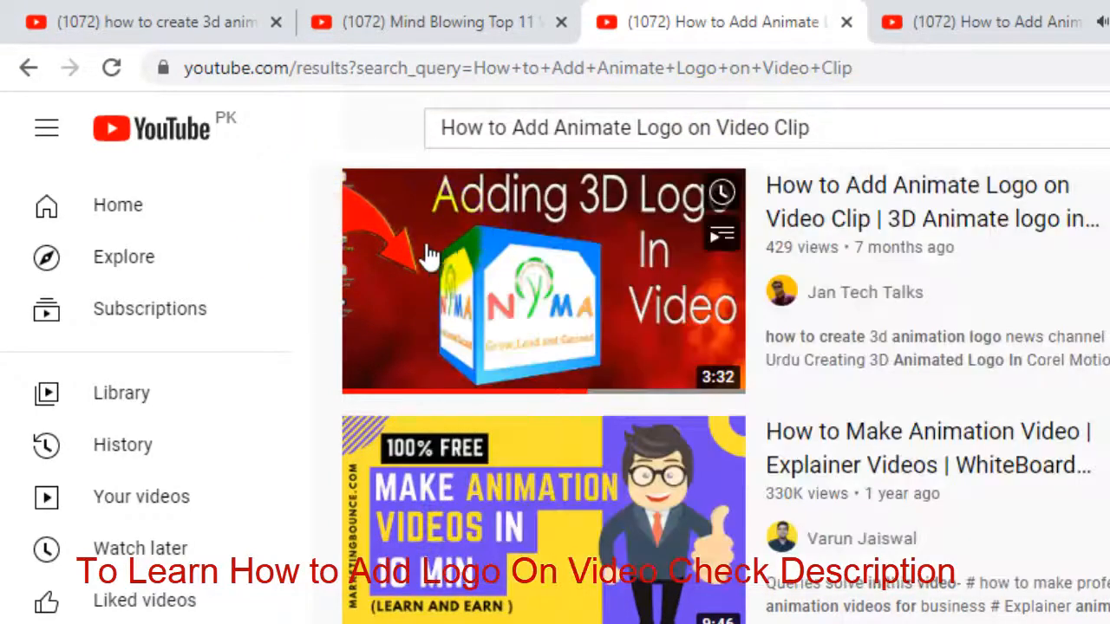